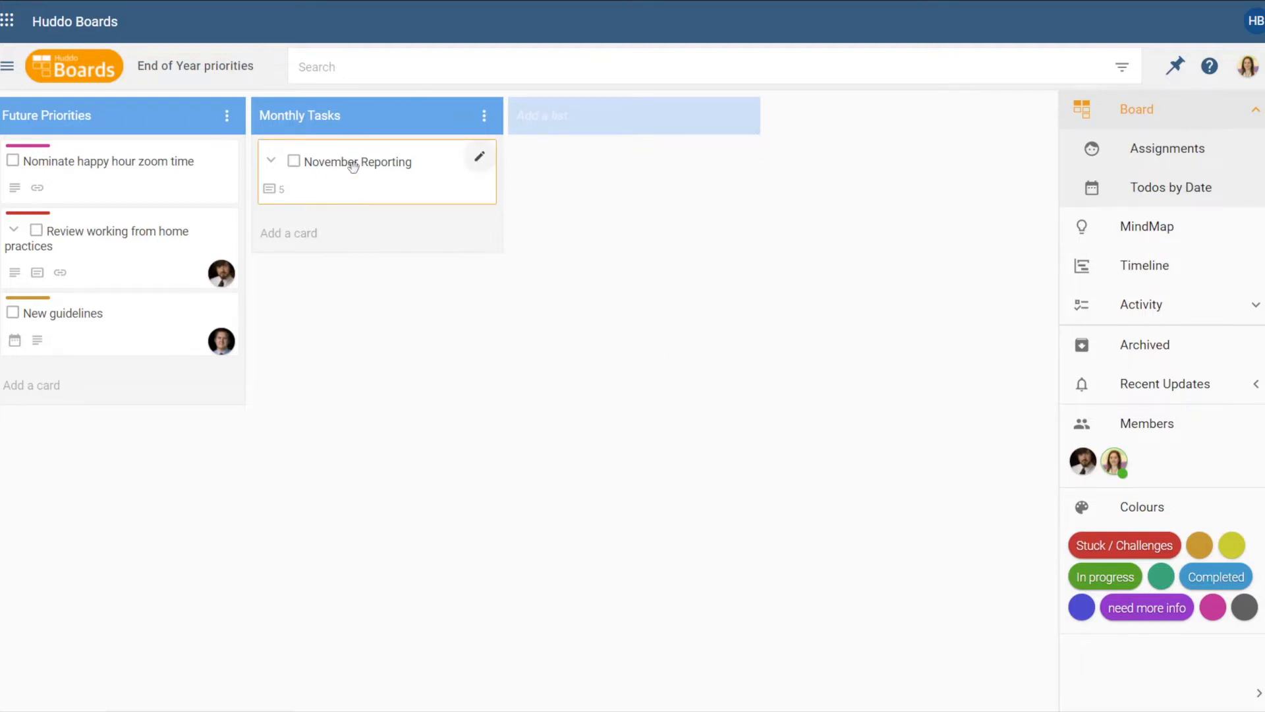
# Review the subcards of the November Reporting card, duplicate the card within the Monthly Tasks list, and expand the copy's subcards.
pyautogui.click(271, 162)
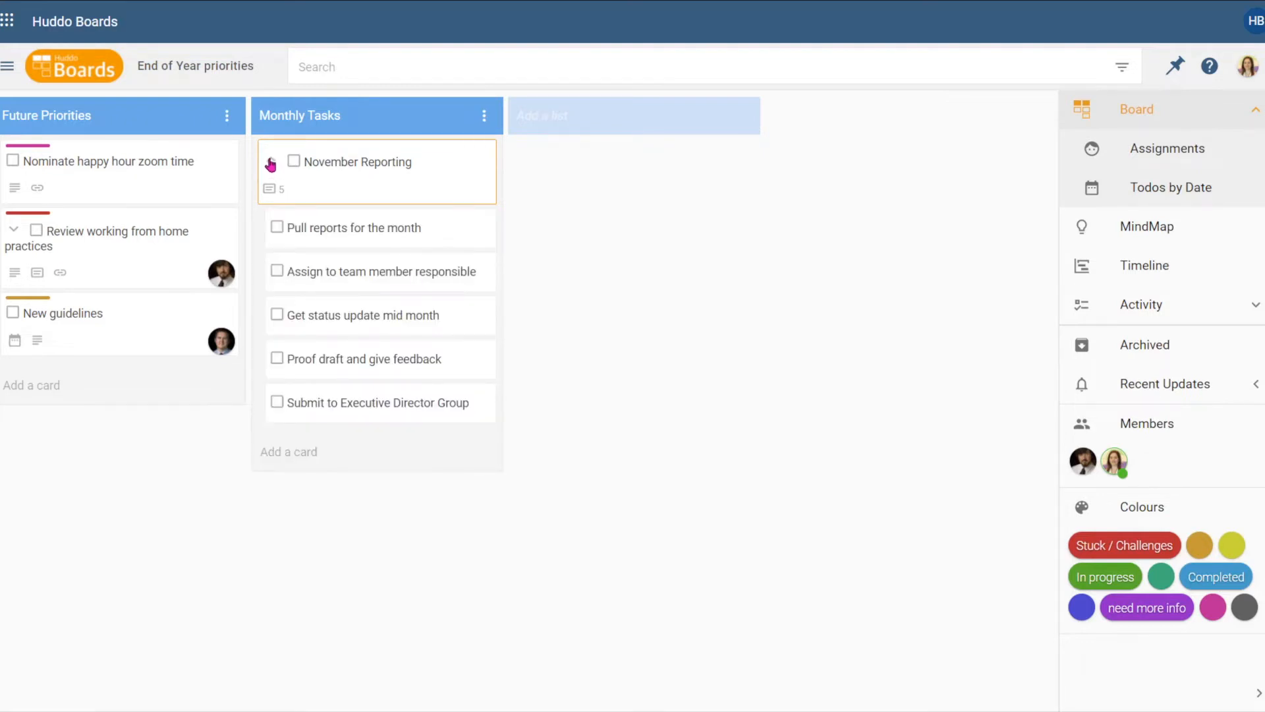
pyautogui.click(270, 163)
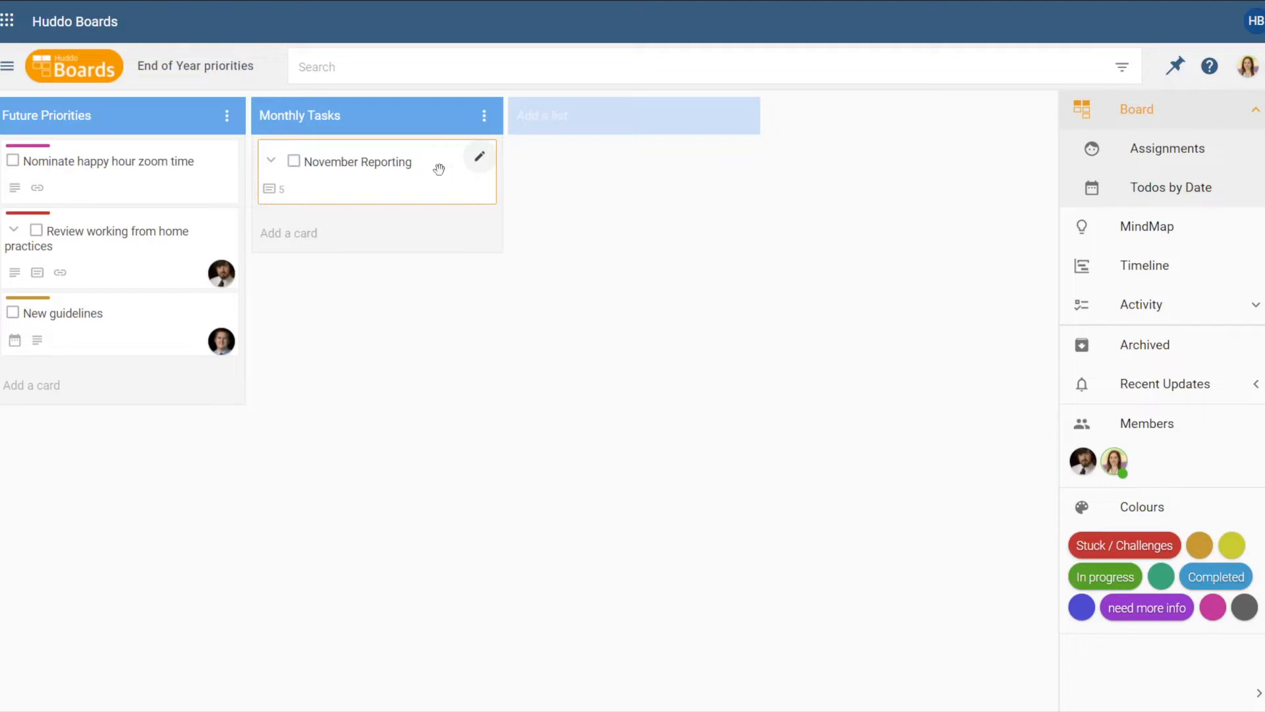
pyautogui.hotkey('ctrl', 'c')
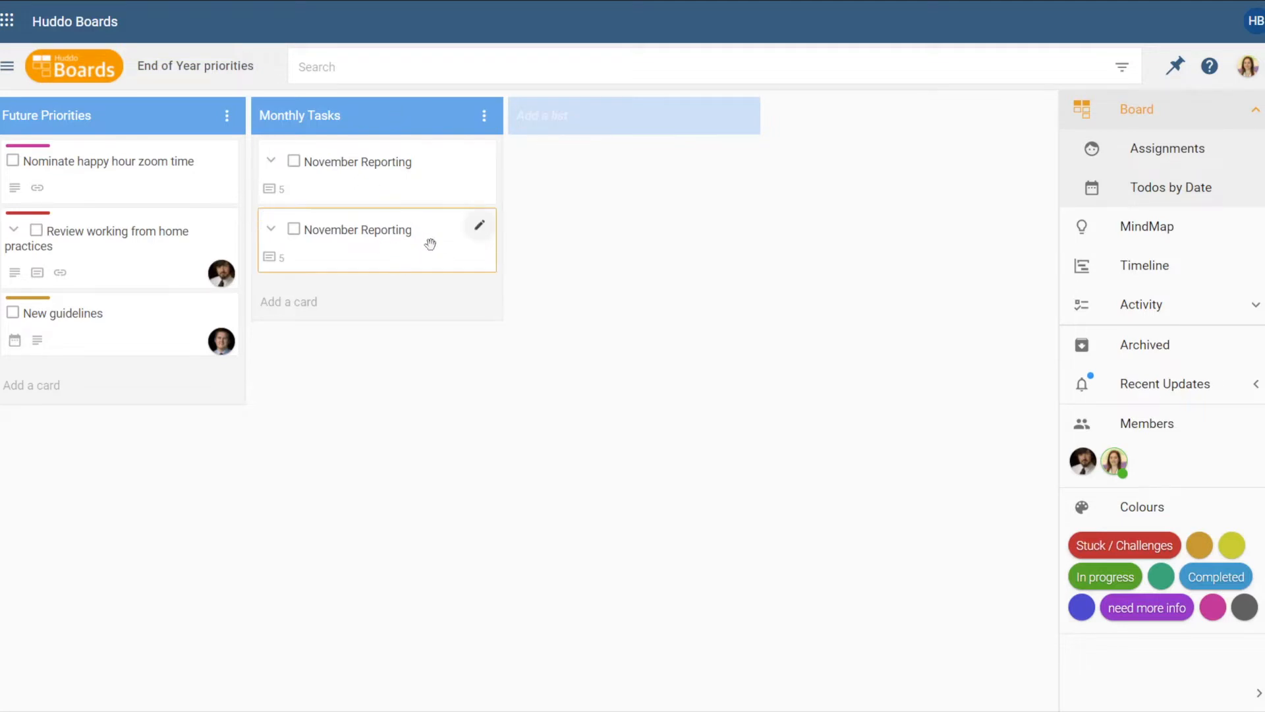
pyautogui.click(272, 229)
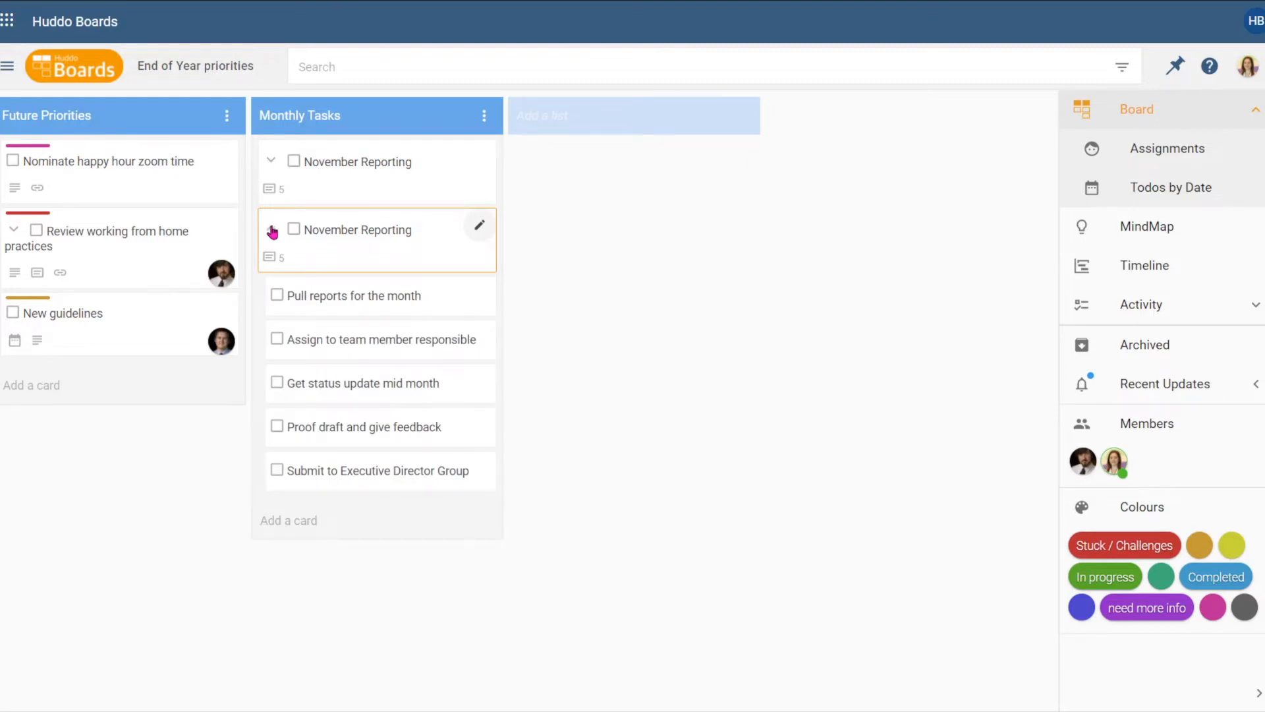
# Rename the duplicated card in Monthly Tasks as December Reporting and collapse its subcards.
pyautogui.click(479, 229)
pyautogui.hotkey('ctrl', 'Left')
pyautogui.hotkey('ctrl', 'BackSpace')
pyautogui.write('December')
pyautogui.press('Return')
pyautogui.click(270, 230)
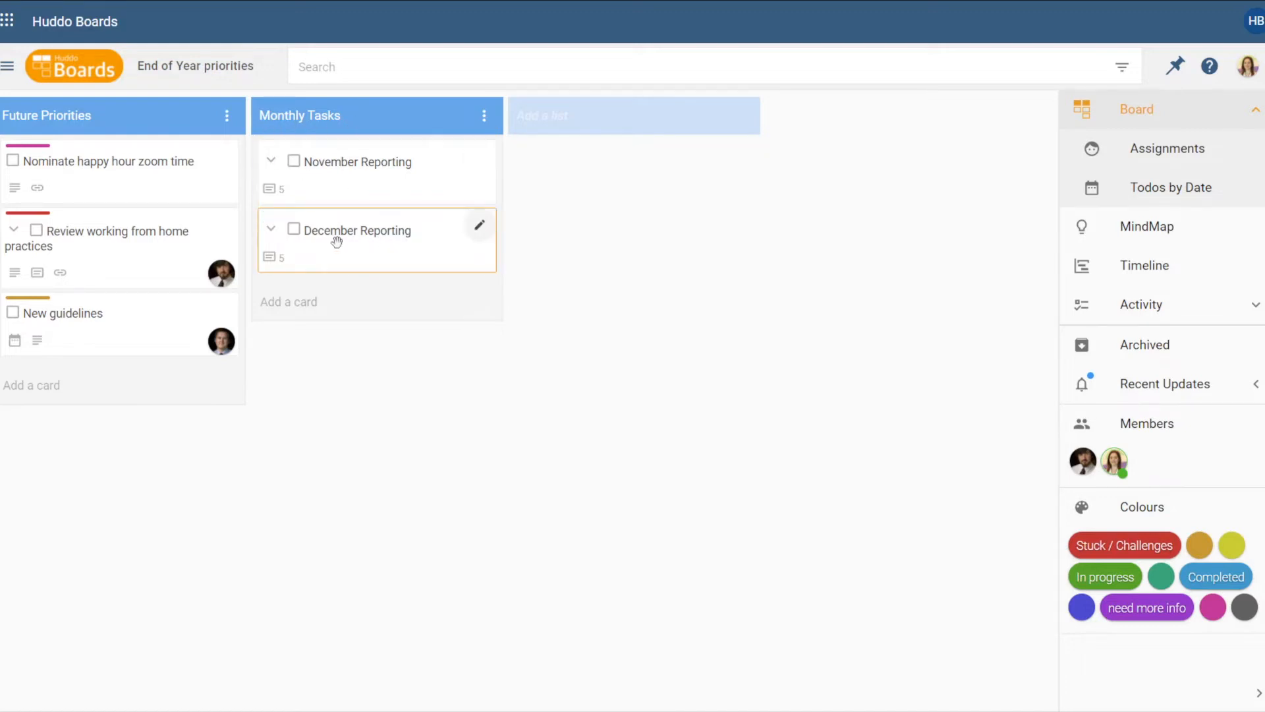
# Copy the December Reporting card from Monthly Tasks into the Future Priorities list.
pyautogui.hotkey('ctrl', 'c')
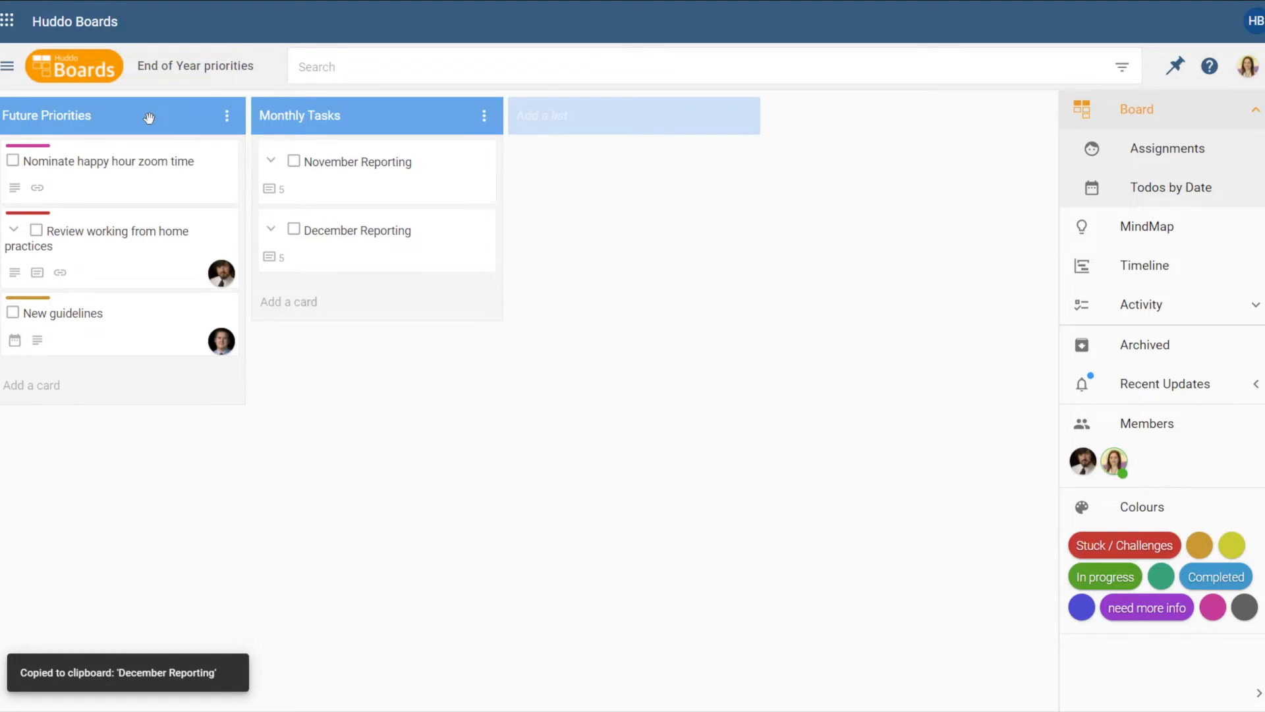
pyautogui.hotkey('ctrl', 'v')
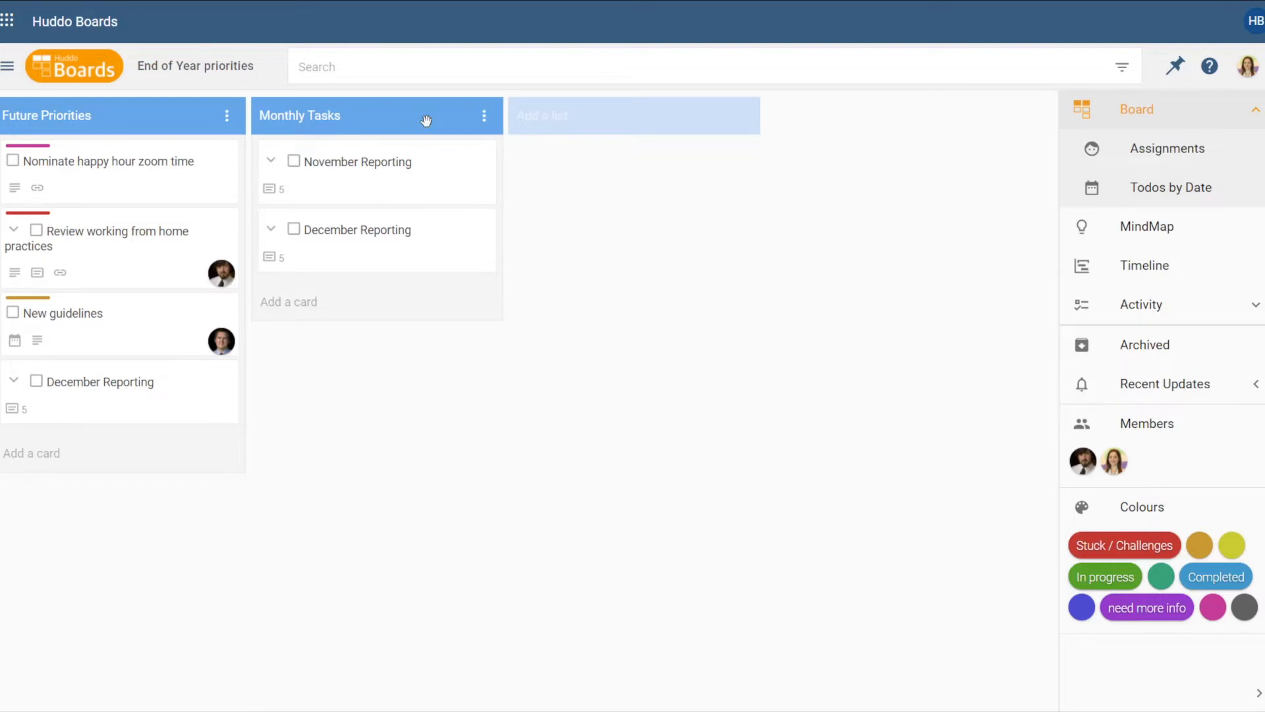
# Duplicate the Monthly Tasks list as a new list on the same board and rename the copy Annual Tasks.
pyautogui.hotkey('ctrl', 'c')
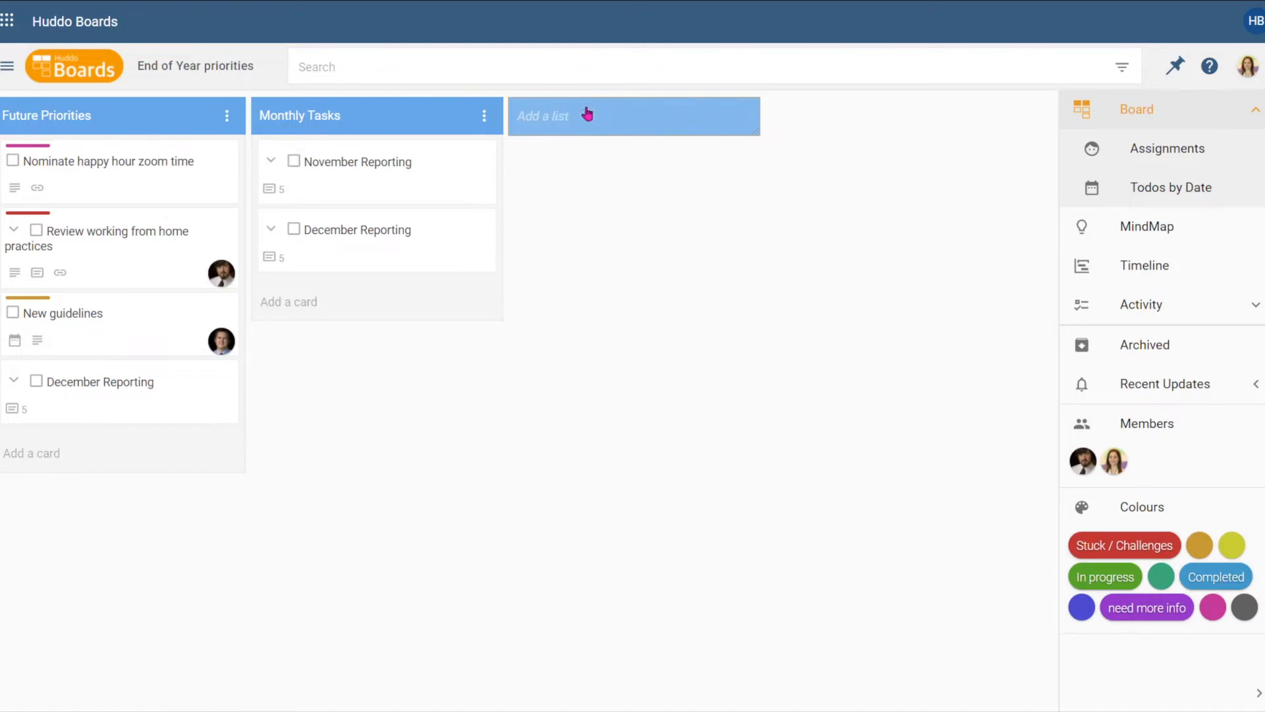
pyautogui.hotkey('ctrl', 'v')
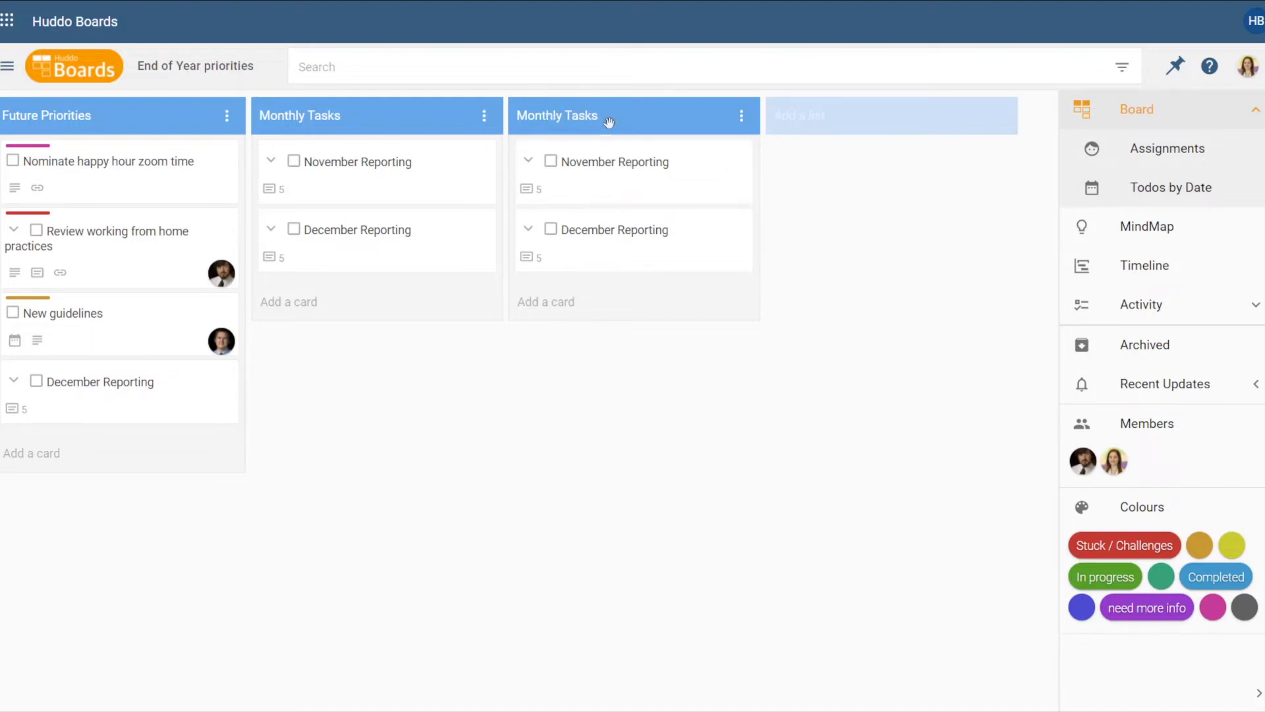
pyautogui.click(559, 116)
pyautogui.click(560, 115)
pyautogui.hotkey('ctrl', 'BackSpace')
pyautogui.write('Annual')
pyautogui.press('Return')
# Copy the Annual Tasks list into the HR Reports board as a new list.
pyautogui.hotkey('ctrl', 'c')
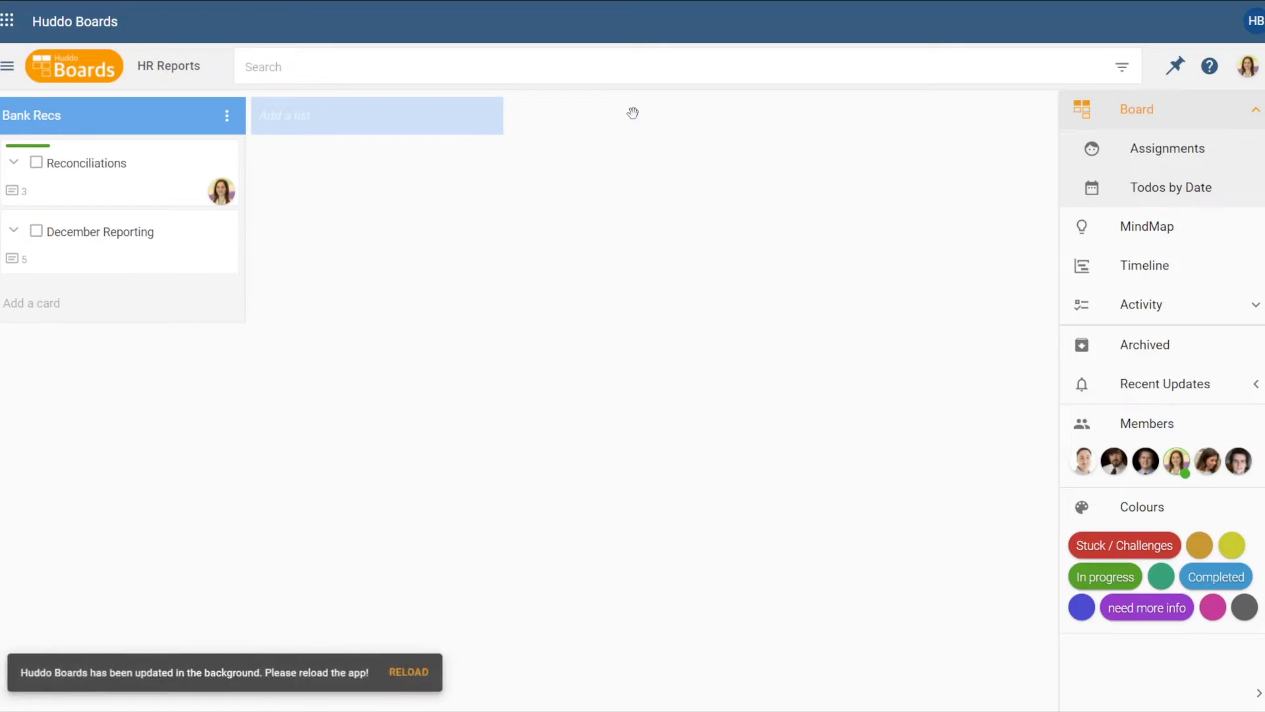
pyautogui.click(364, 123)
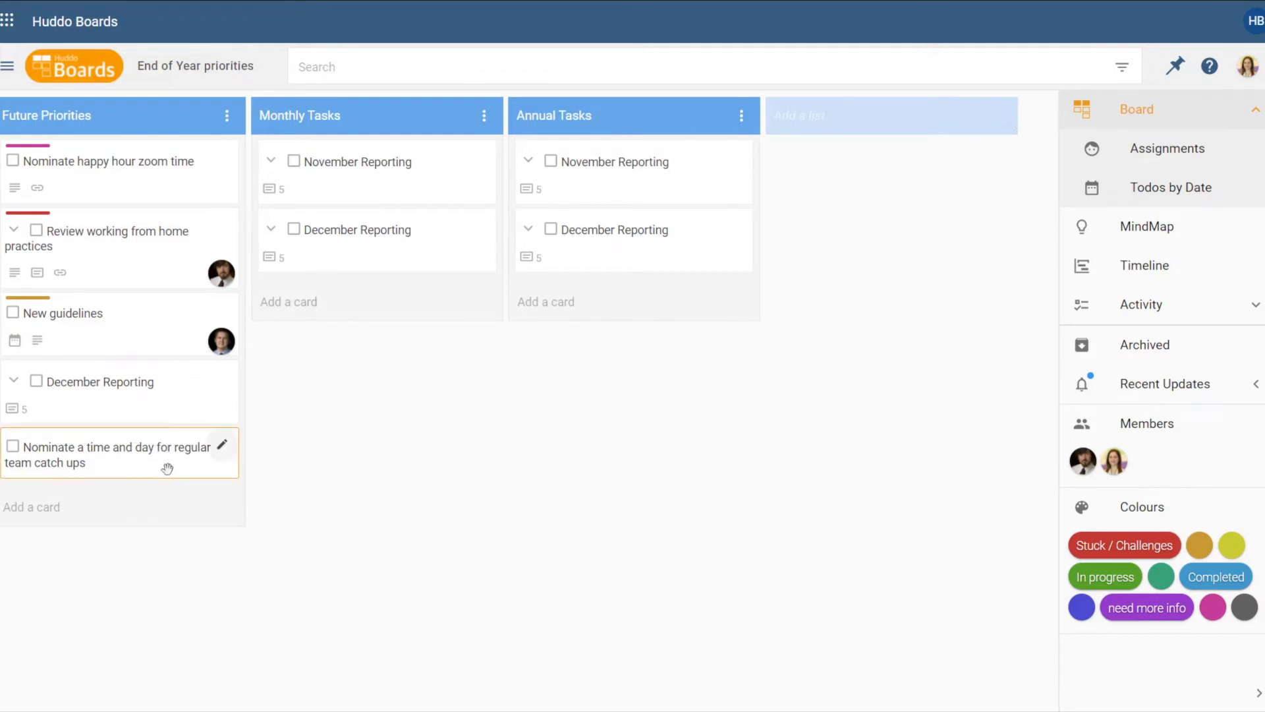
# Move the card "Nominate a time and day for regular team catch ups" to the Monthly Tasks list on the End of Year priorities board.
pyautogui.click(130, 452)
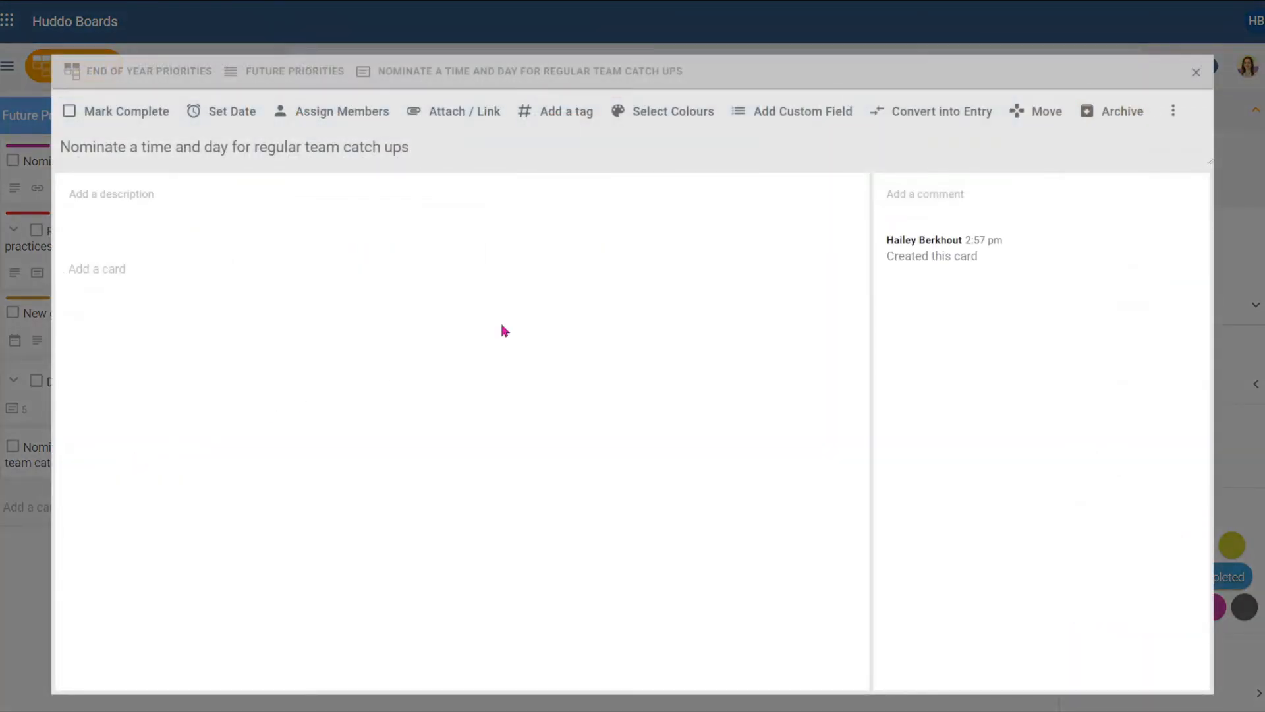
pyautogui.click(1045, 119)
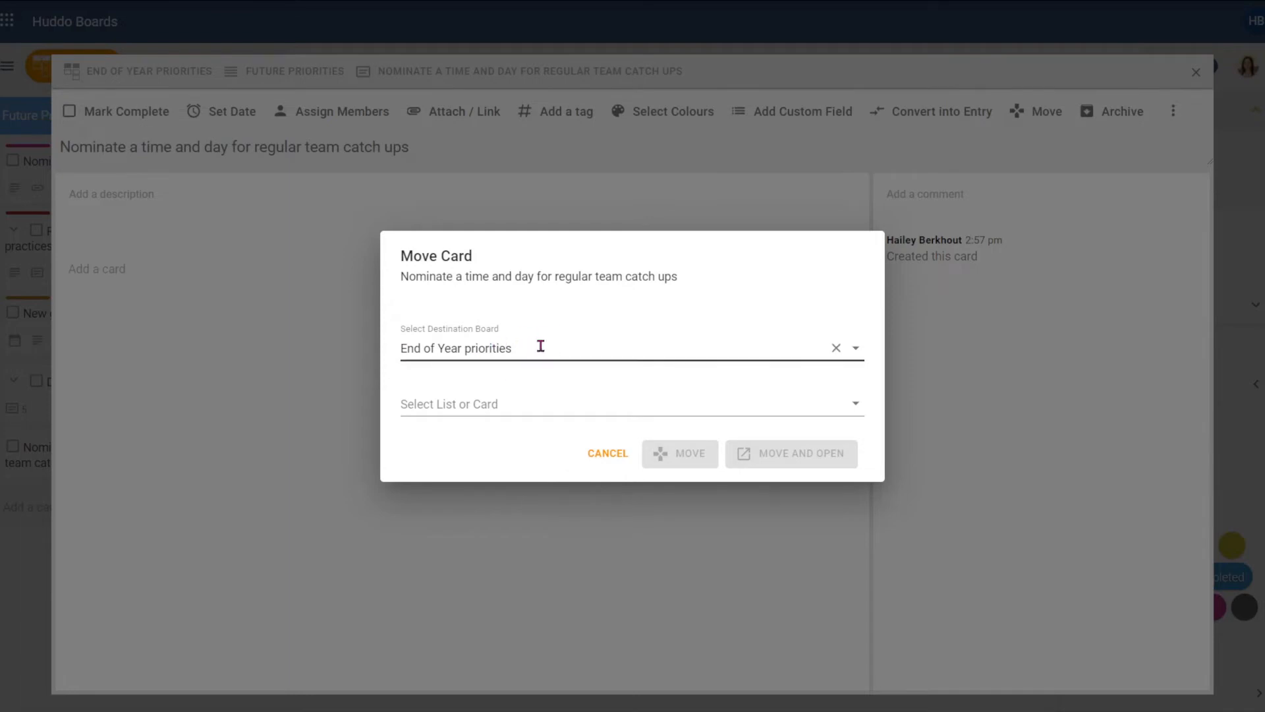
pyautogui.click(502, 404)
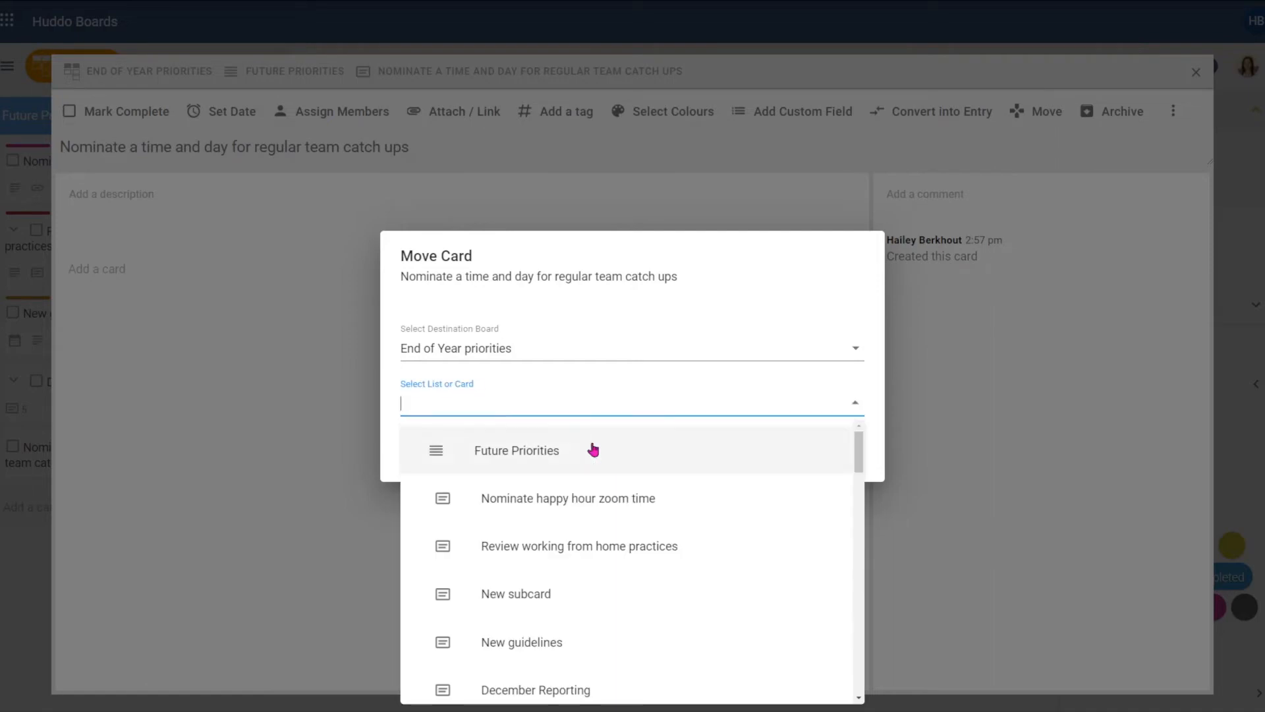
pyautogui.scroll(-1, 590, 444)
pyautogui.scroll(1, 593, 446)
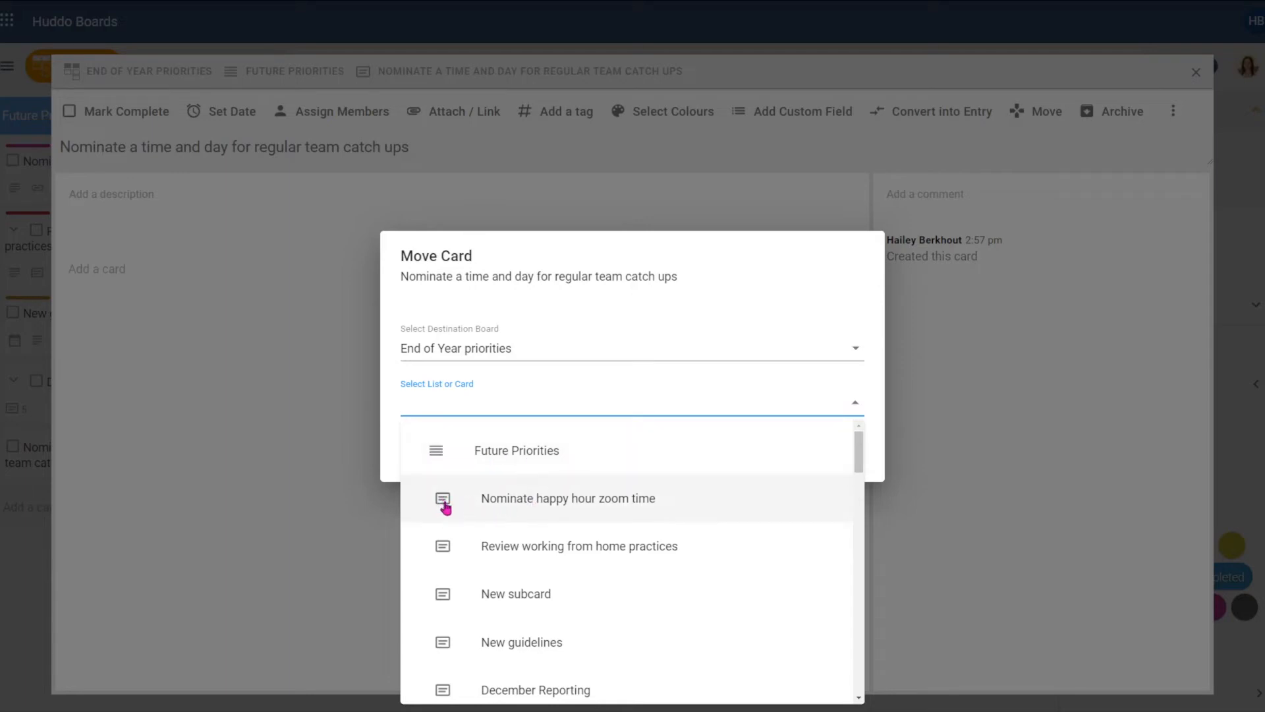
pyautogui.scroll(-6, 713, 515)
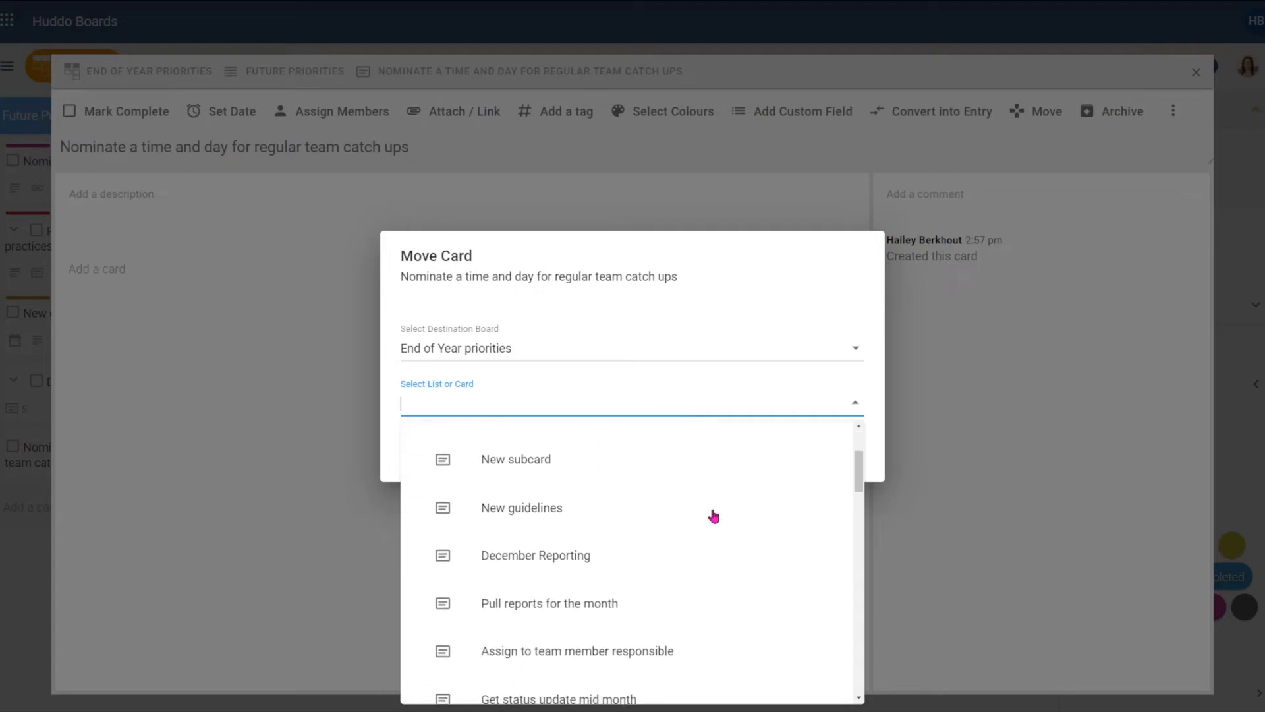
pyautogui.scroll(-3, 704, 497)
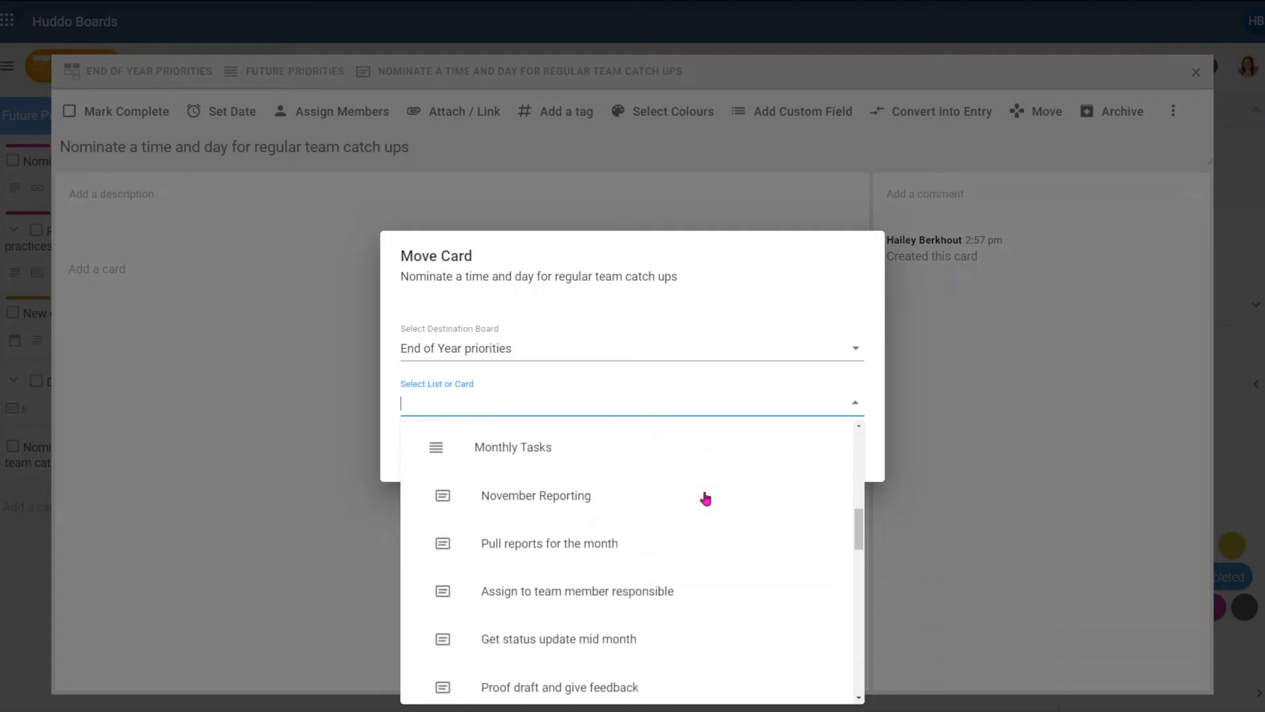
pyautogui.click(523, 446)
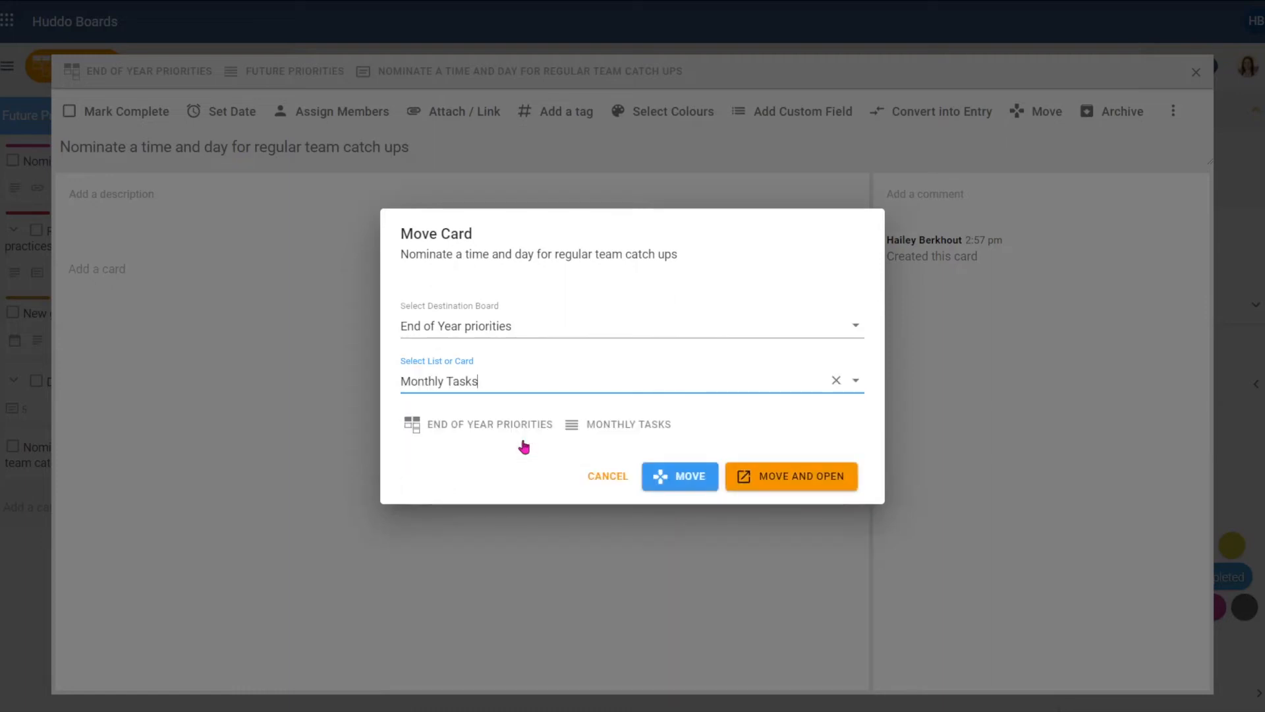
pyautogui.click(682, 479)
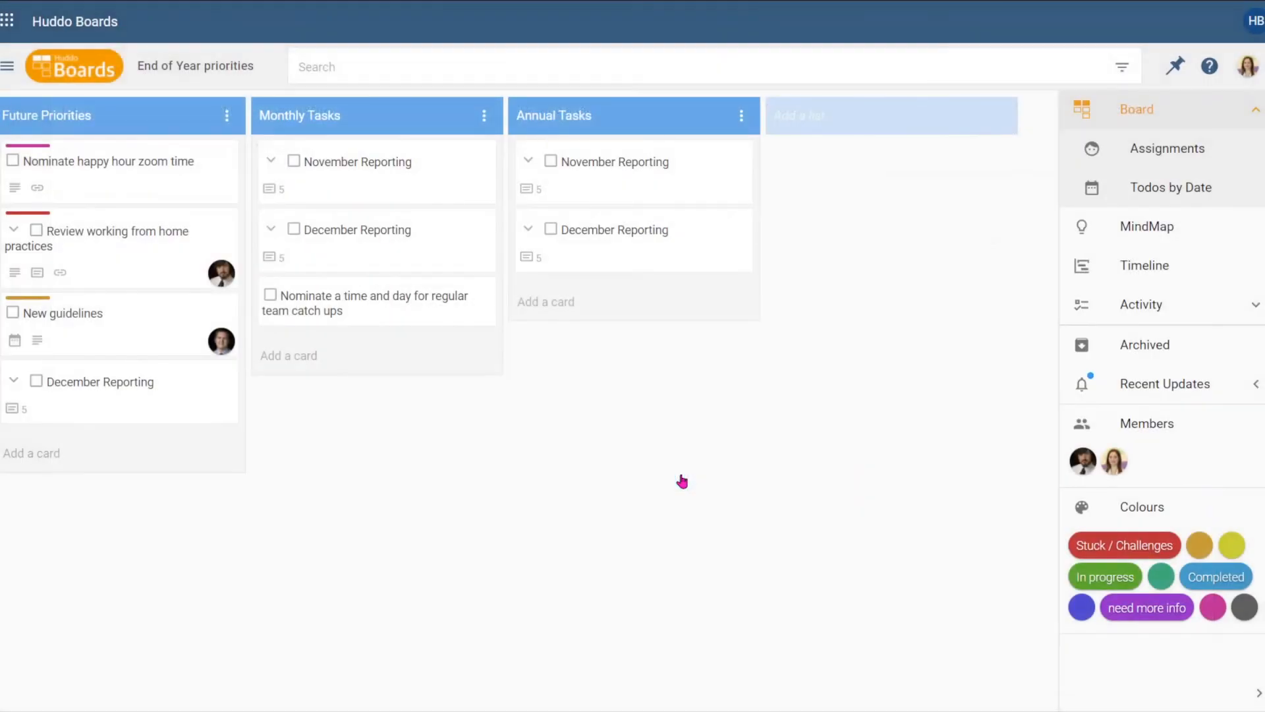
# Move the card about regular team catch ups from Monthly Tasks to the Annual Tasks list on the HR Reports board.
pyautogui.click(372, 307)
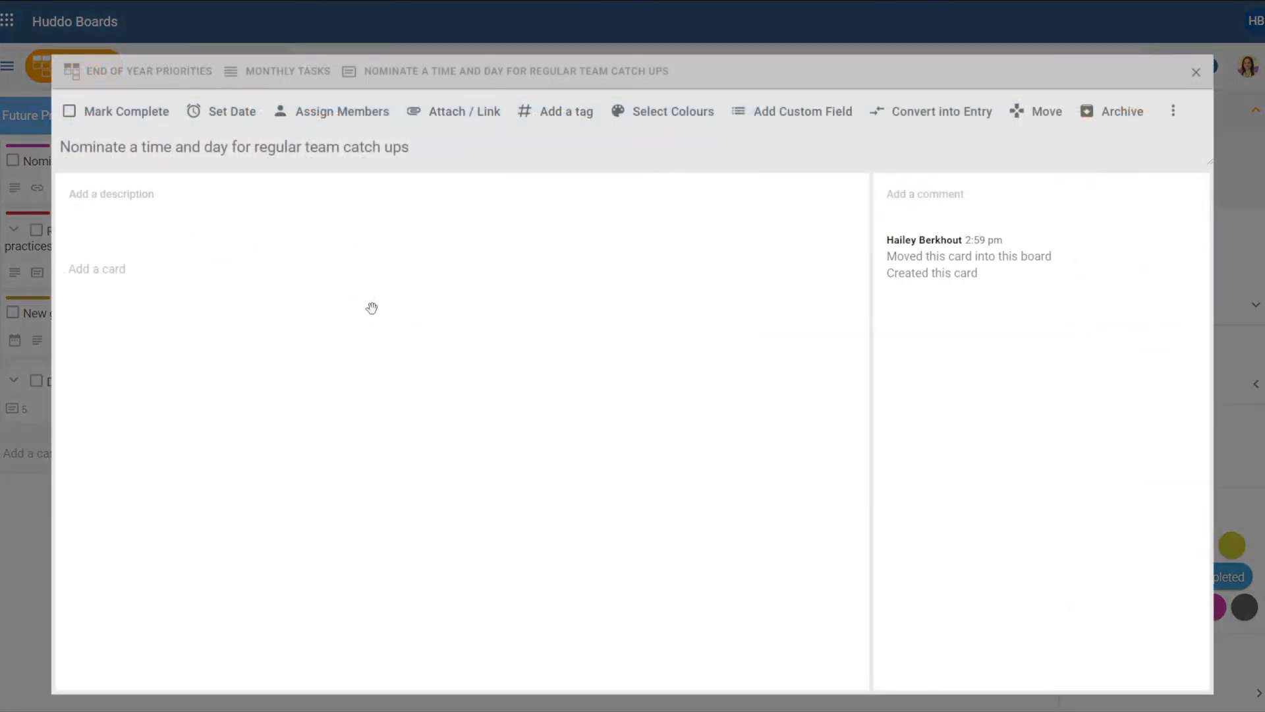
pyautogui.click(1048, 122)
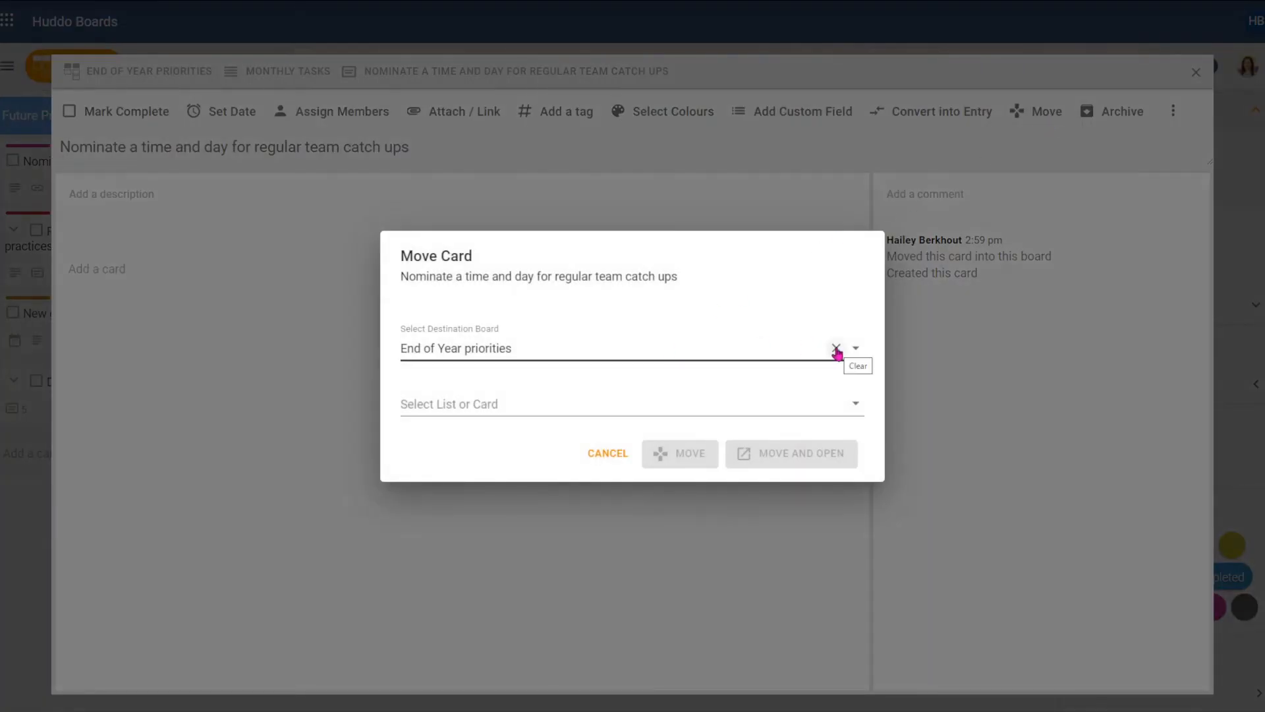
pyautogui.click(836, 349)
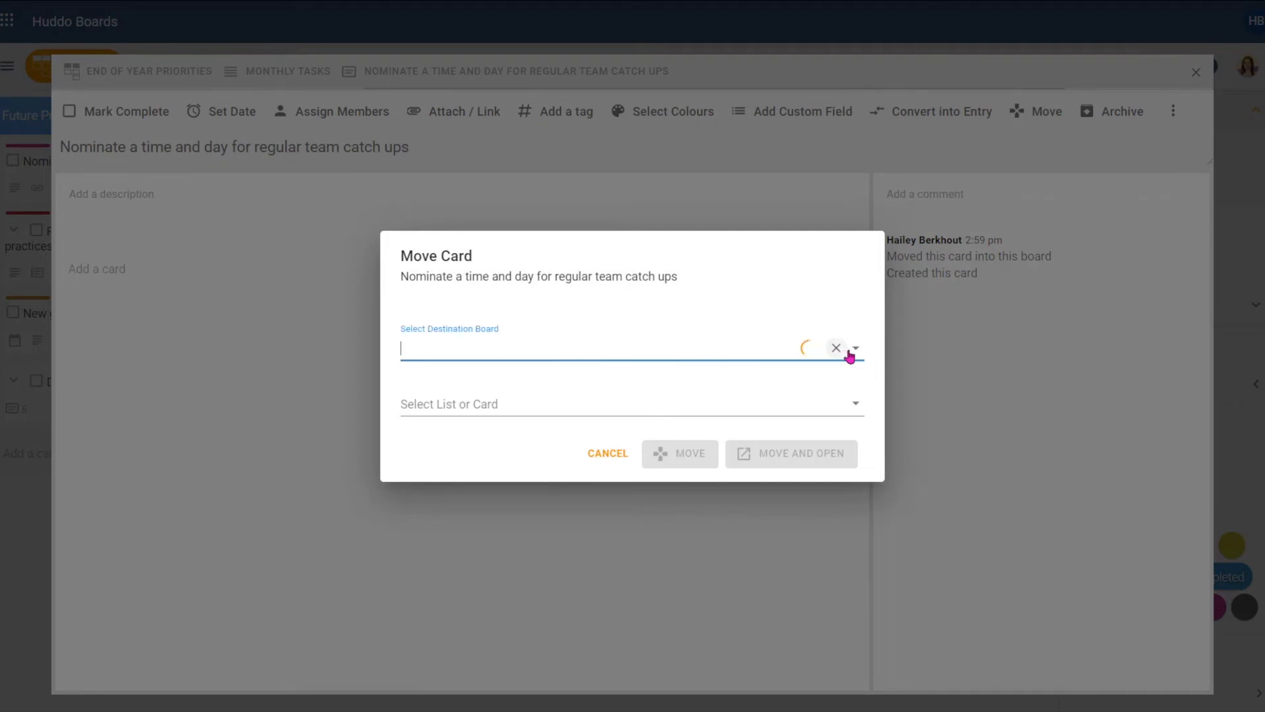
pyautogui.click(854, 351)
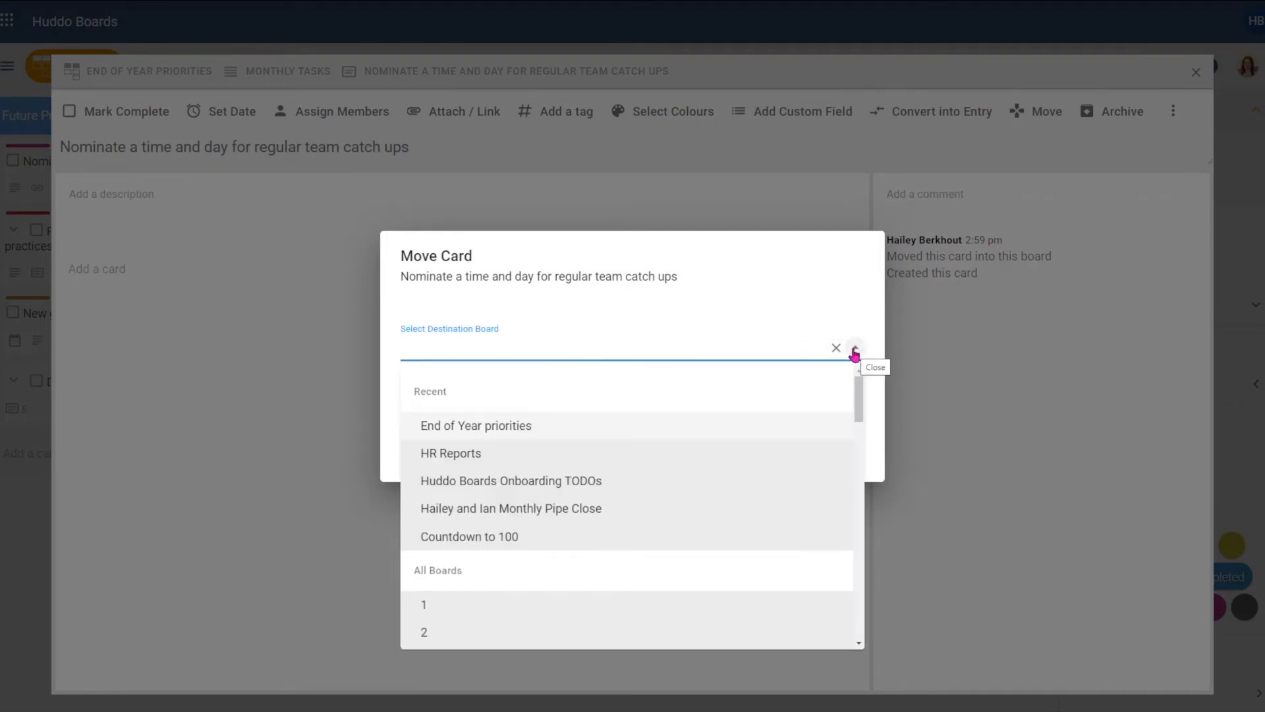
pyautogui.click(452, 454)
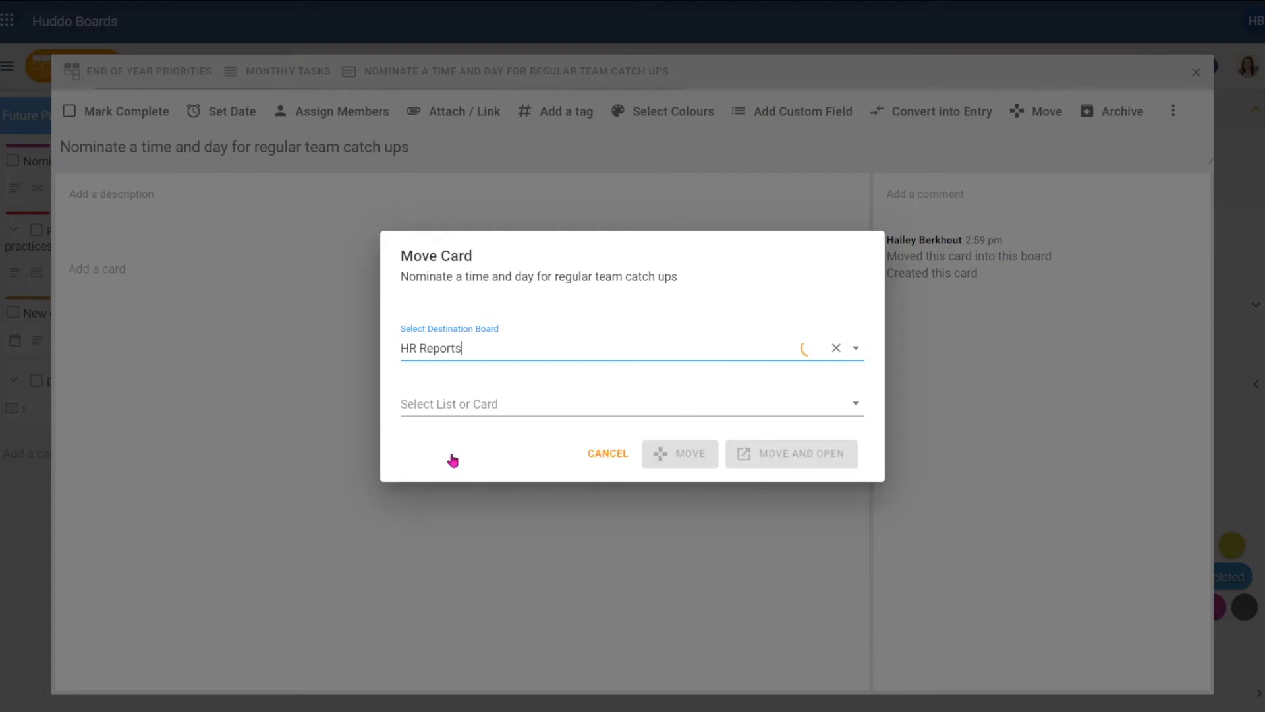
pyautogui.click(509, 401)
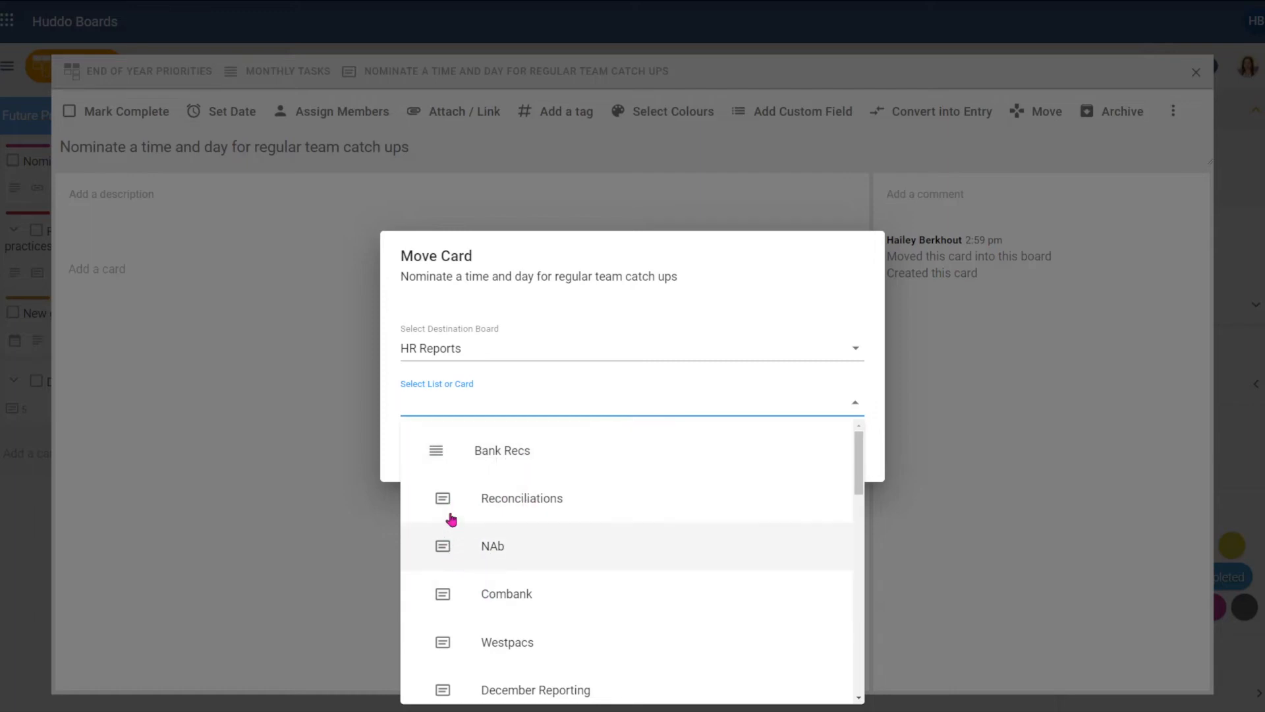
pyautogui.scroll(-8, 487, 529)
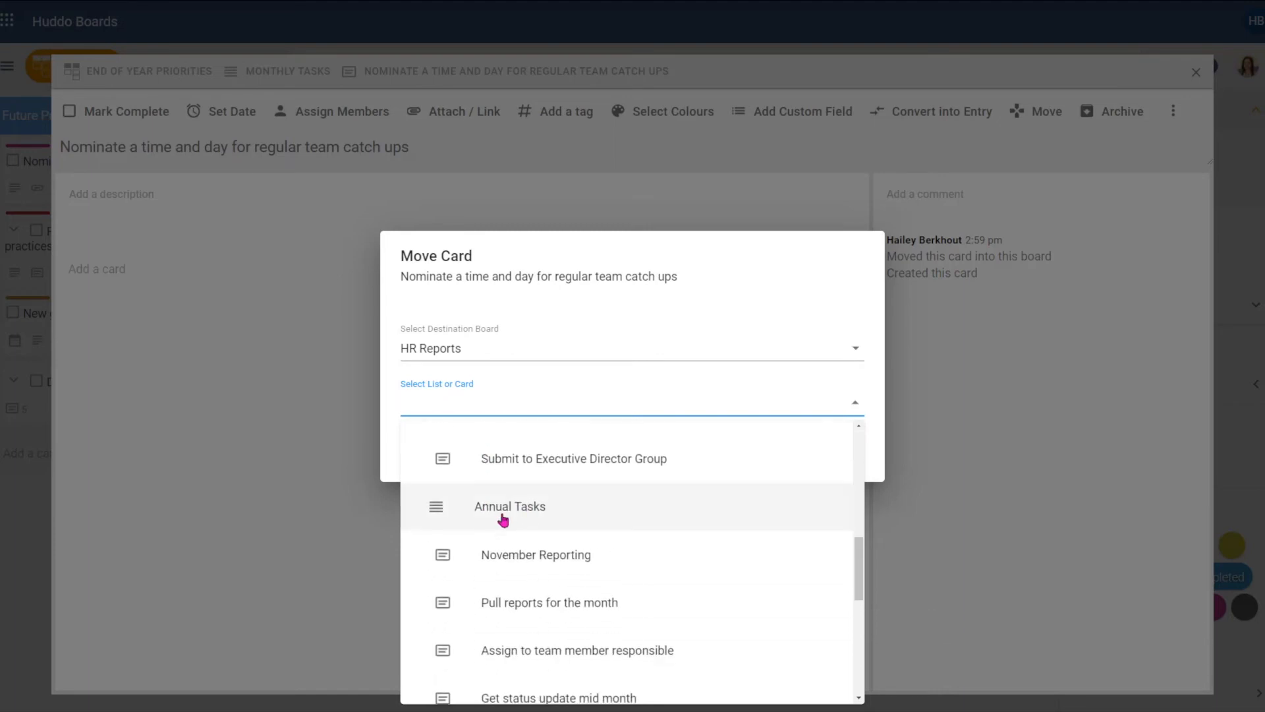
pyautogui.click(514, 513)
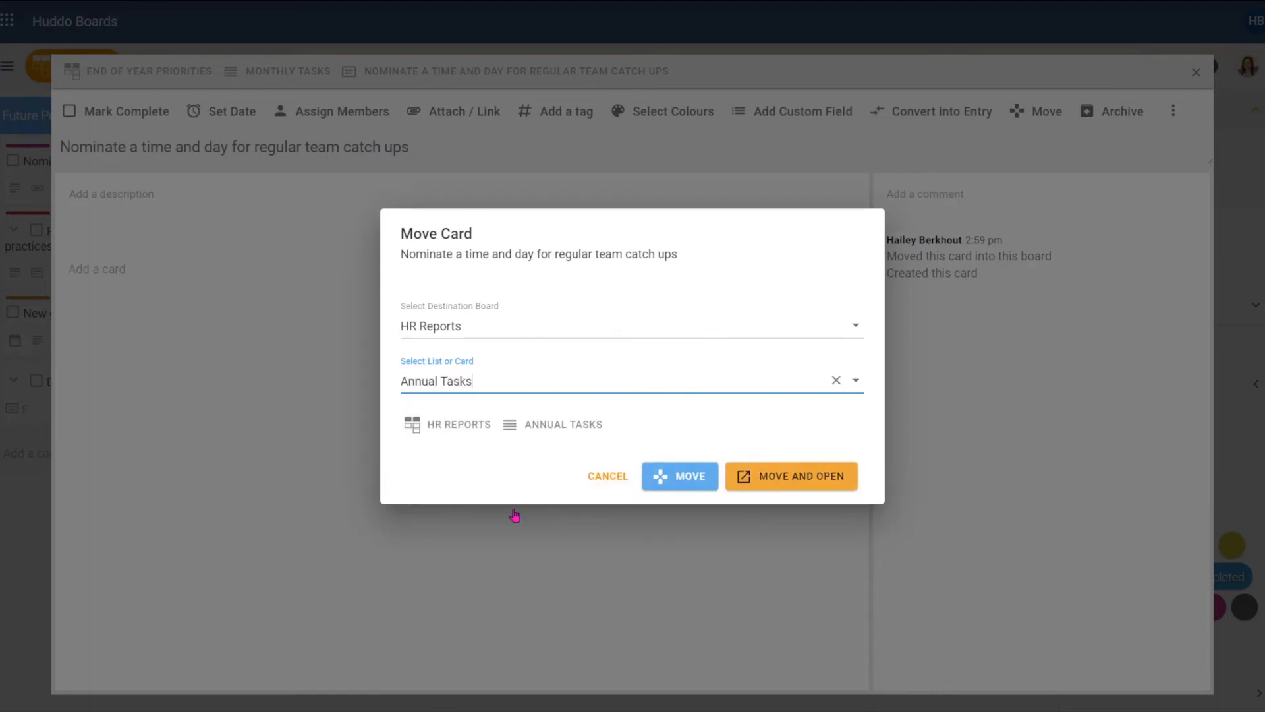
pyautogui.click(684, 481)
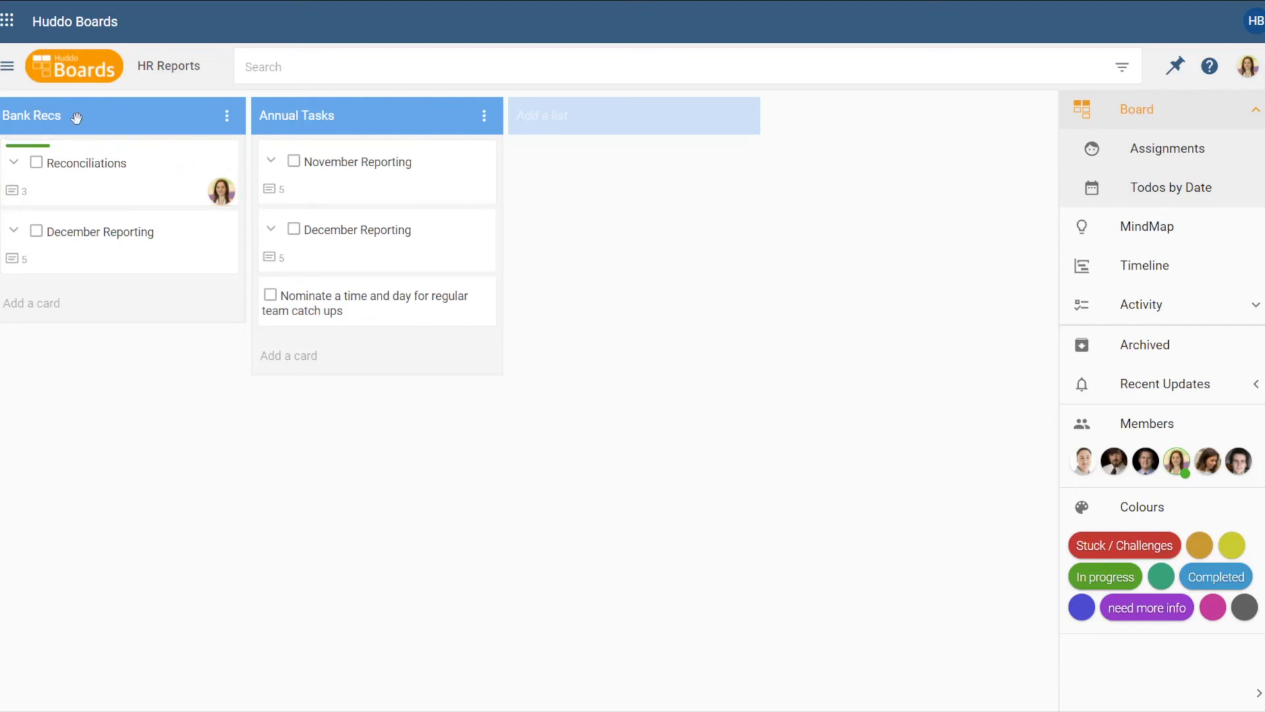
# Move the Bank Recs list from the HR Reports board to the End of Year priorities board.
pyautogui.click(226, 119)
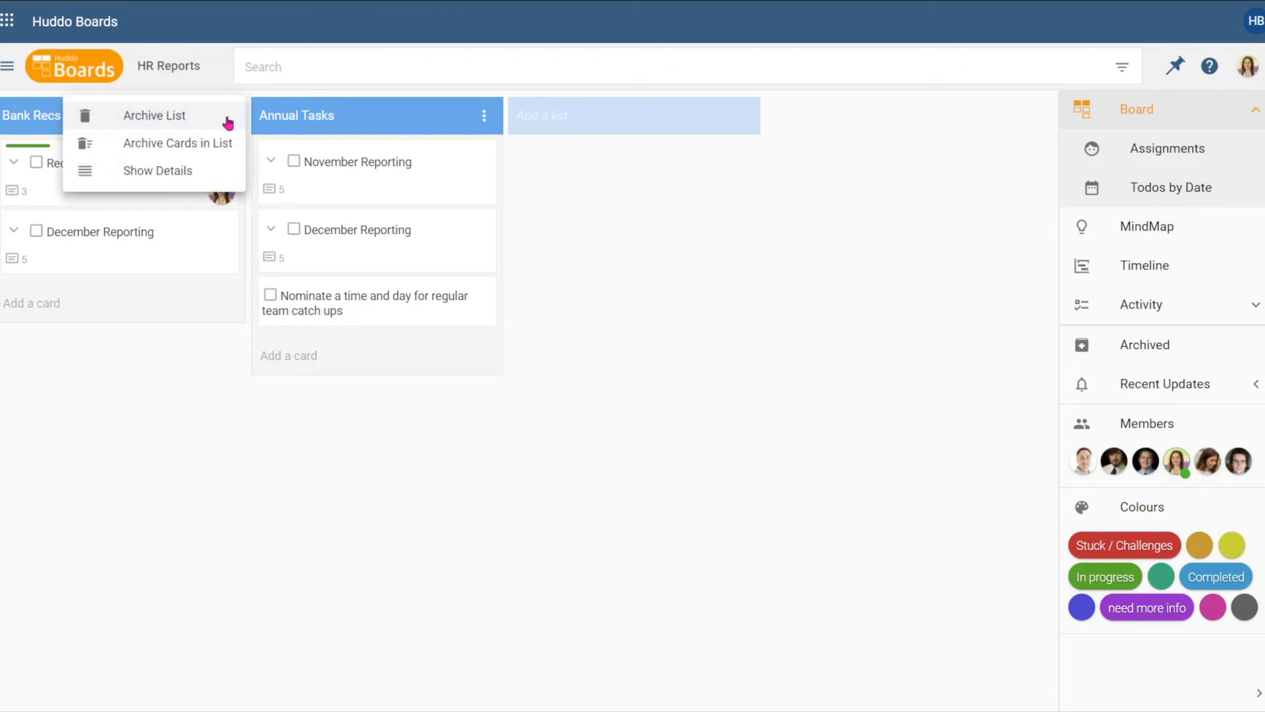
pyautogui.click(158, 173)
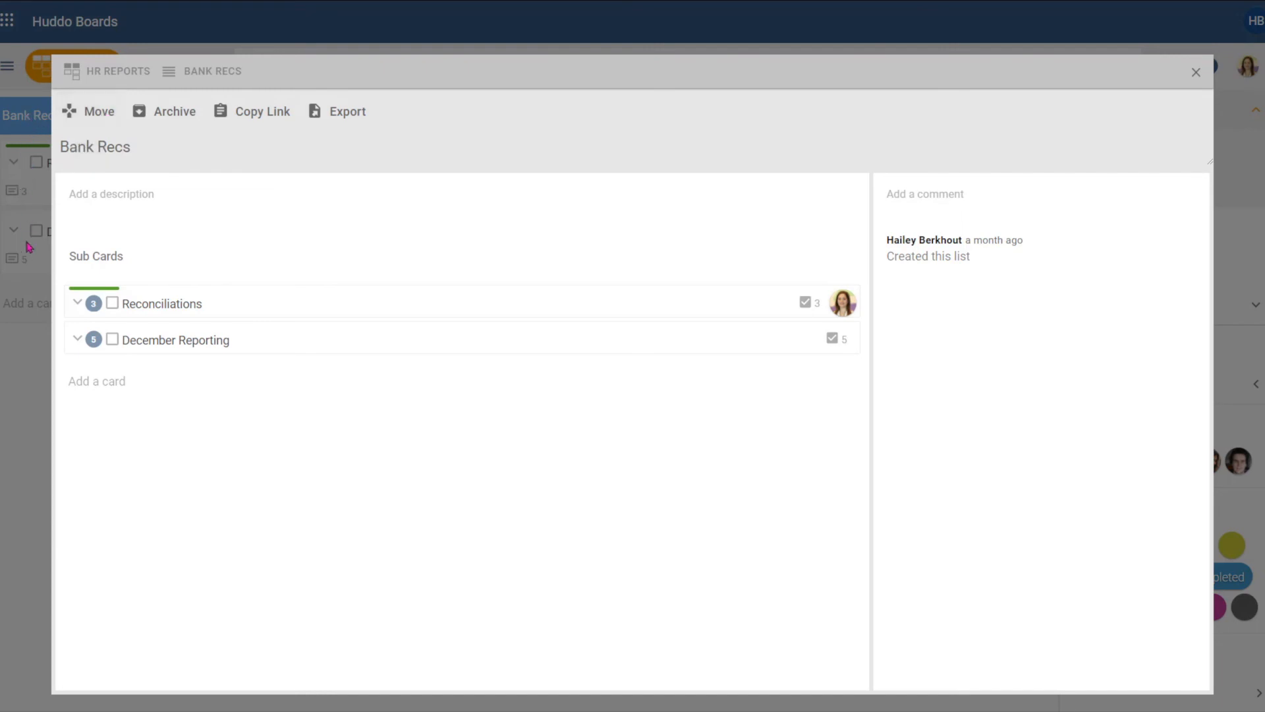
pyautogui.click(96, 125)
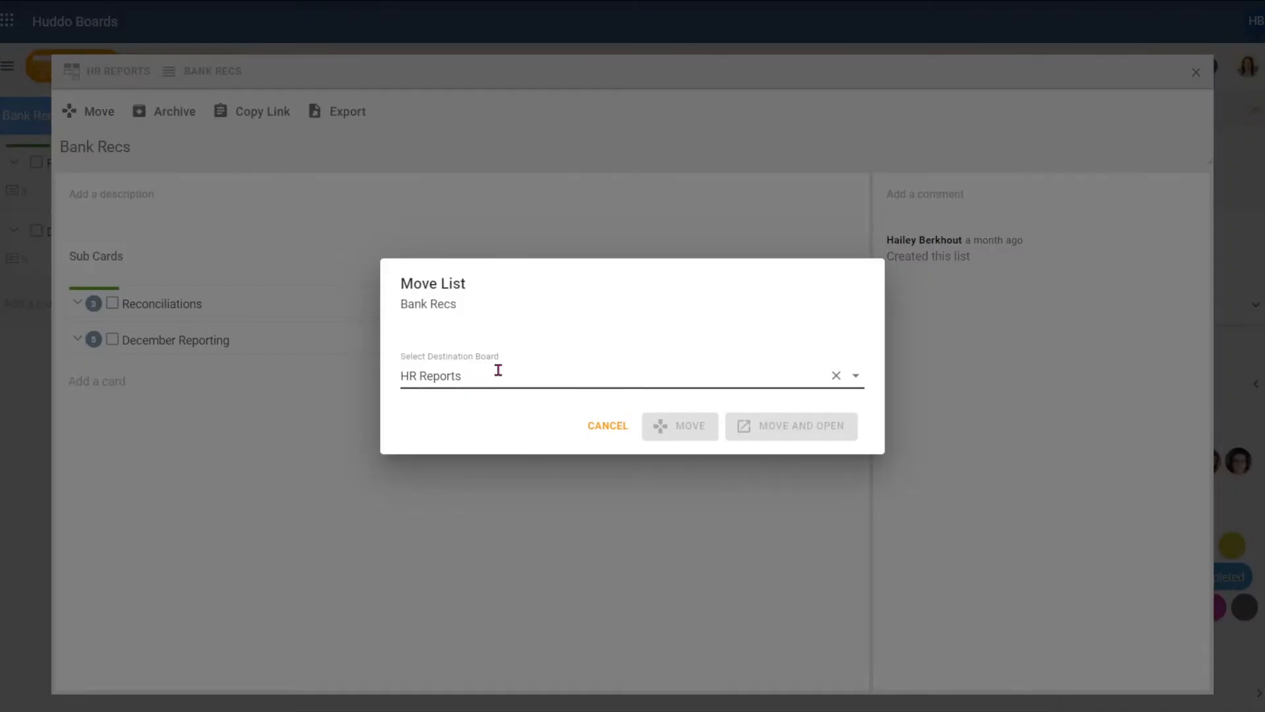
pyautogui.click(836, 377)
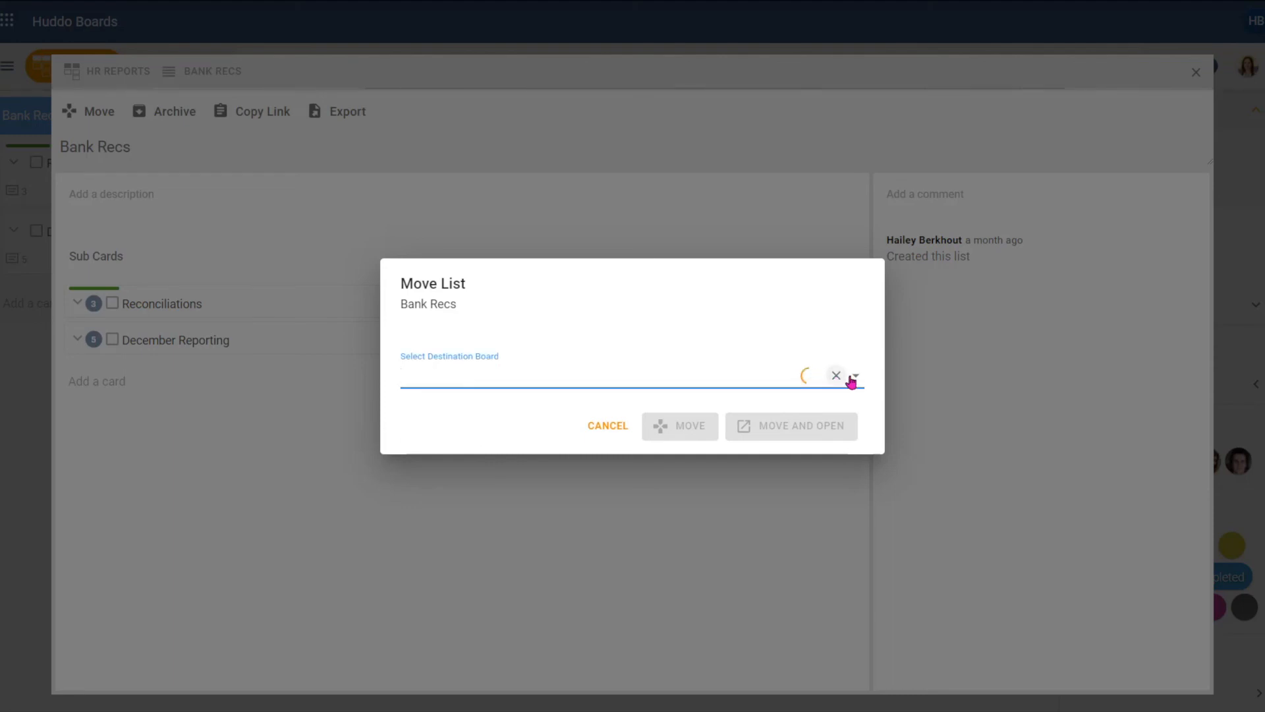
pyautogui.click(855, 379)
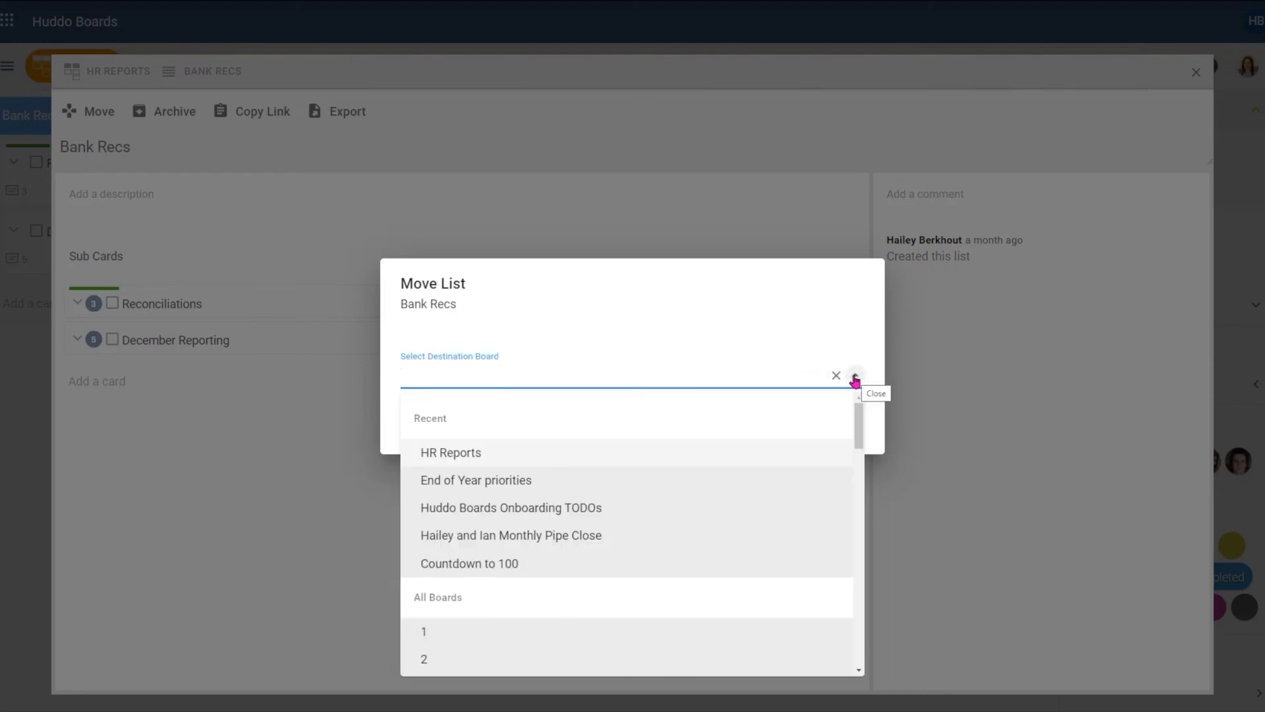
pyautogui.click(509, 489)
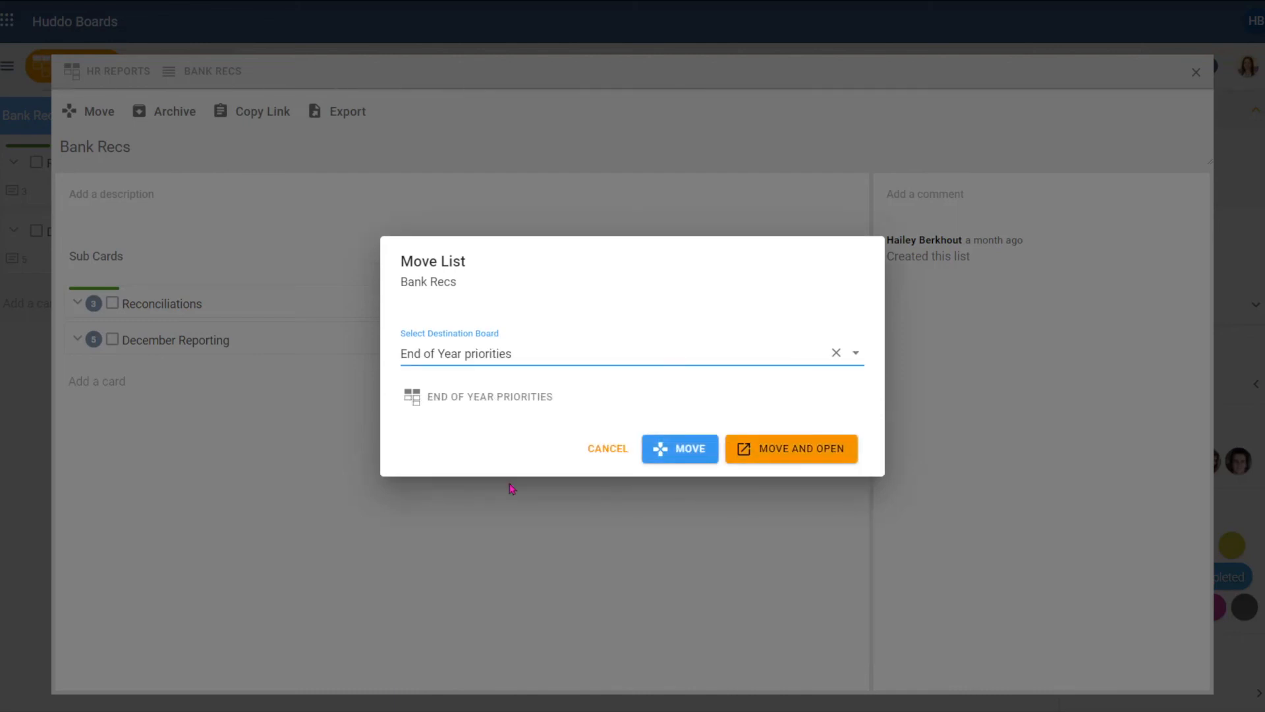
pyautogui.click(690, 449)
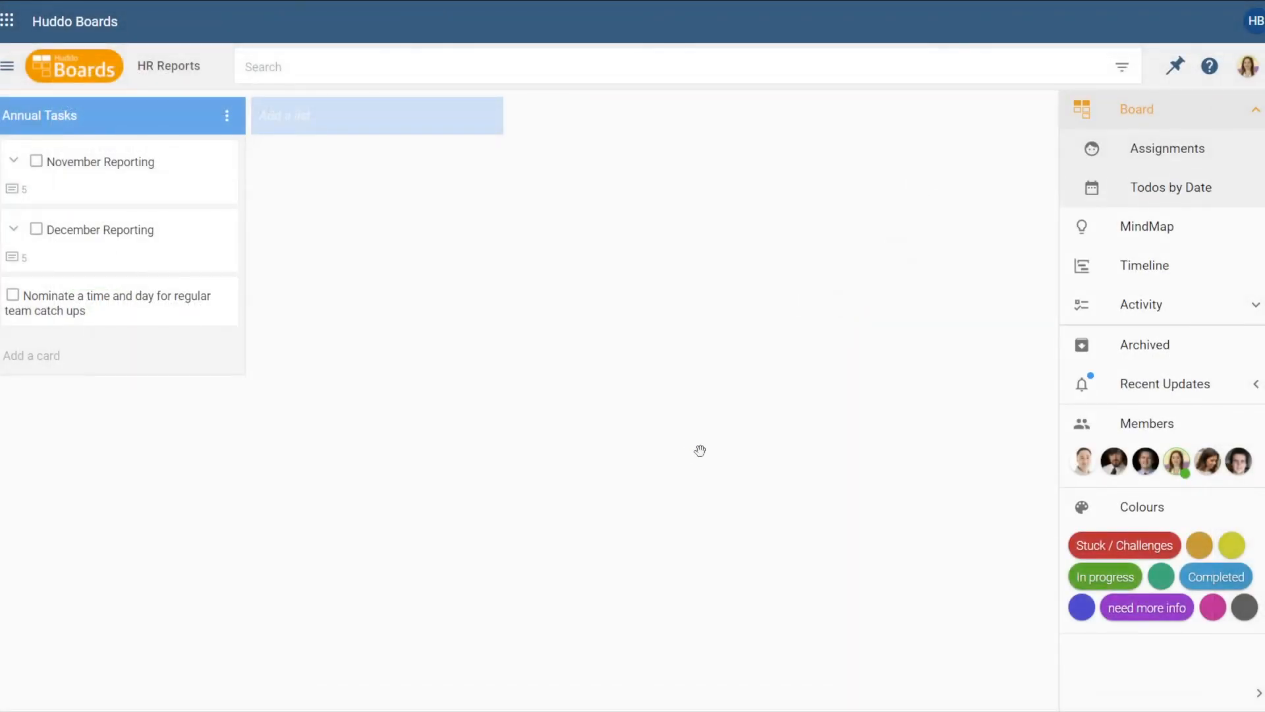